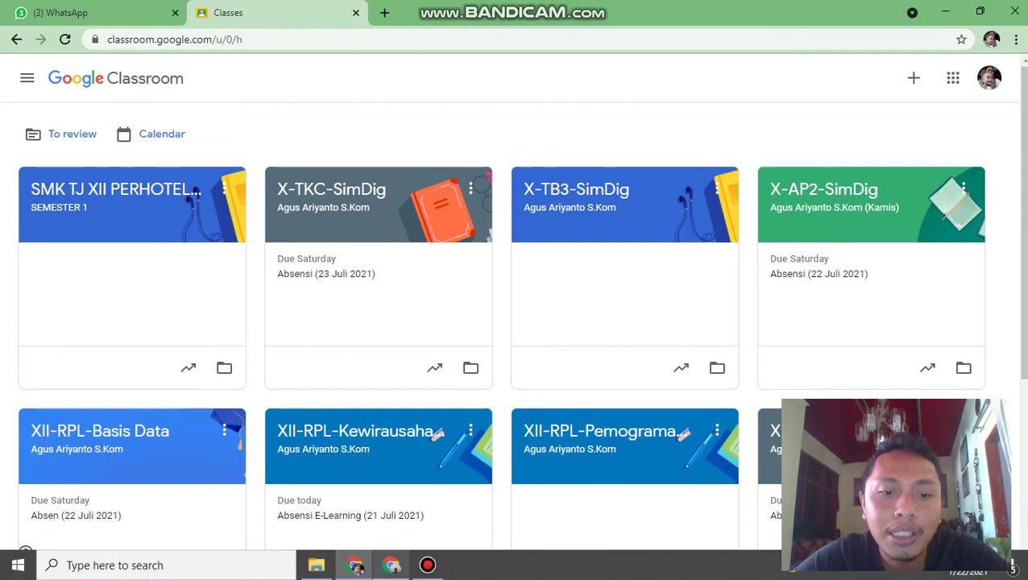
Switch to the student's Classroom window, open the classwork of the SMK TJ XII PERHOTELAN class and expand Quiz 1.
{"action": "left_click", "coordinate": [393, 566]}
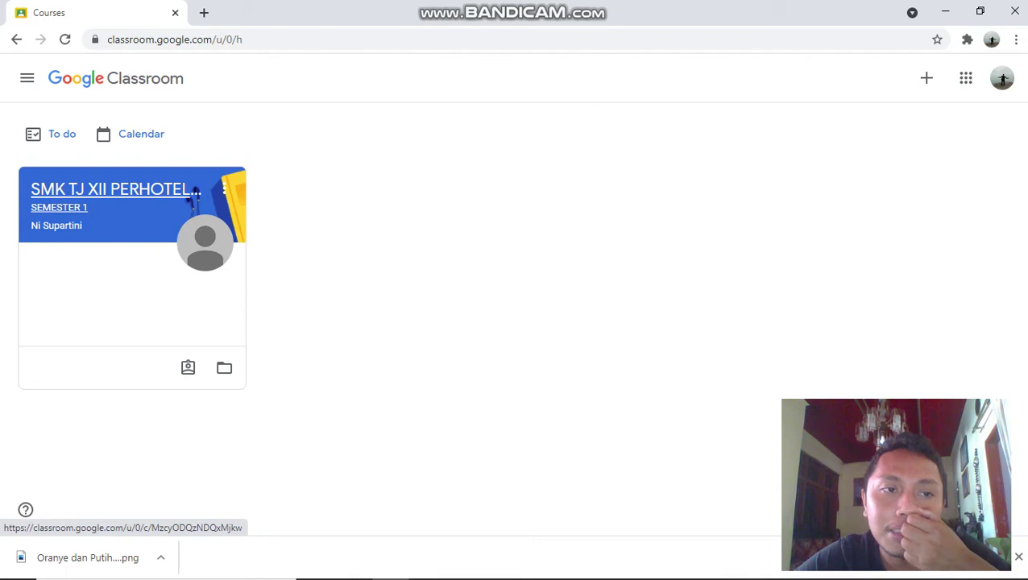
{"action": "left_click", "coordinate": [194, 193]}
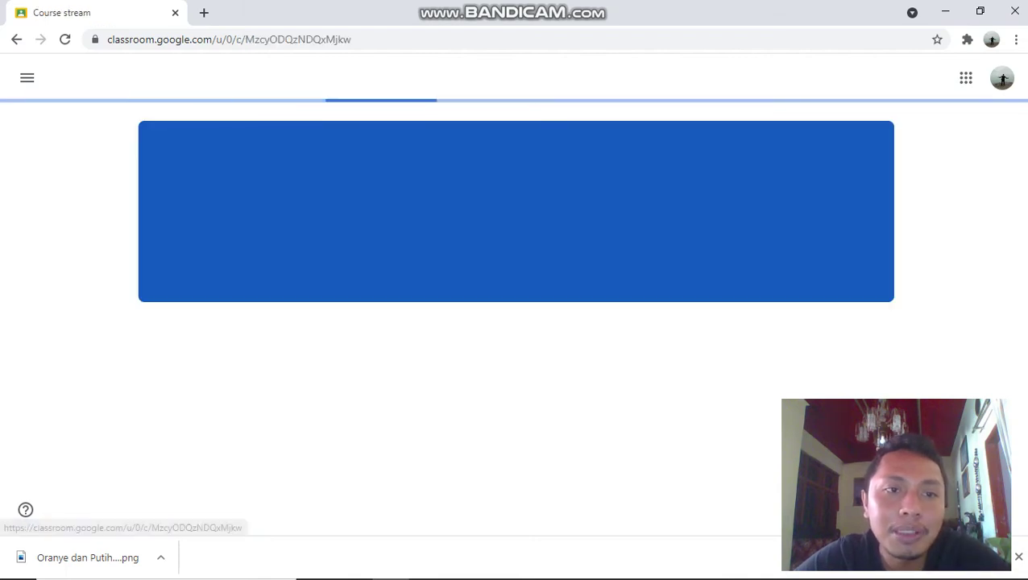
{"action": "left_click", "coordinate": [501, 77]}
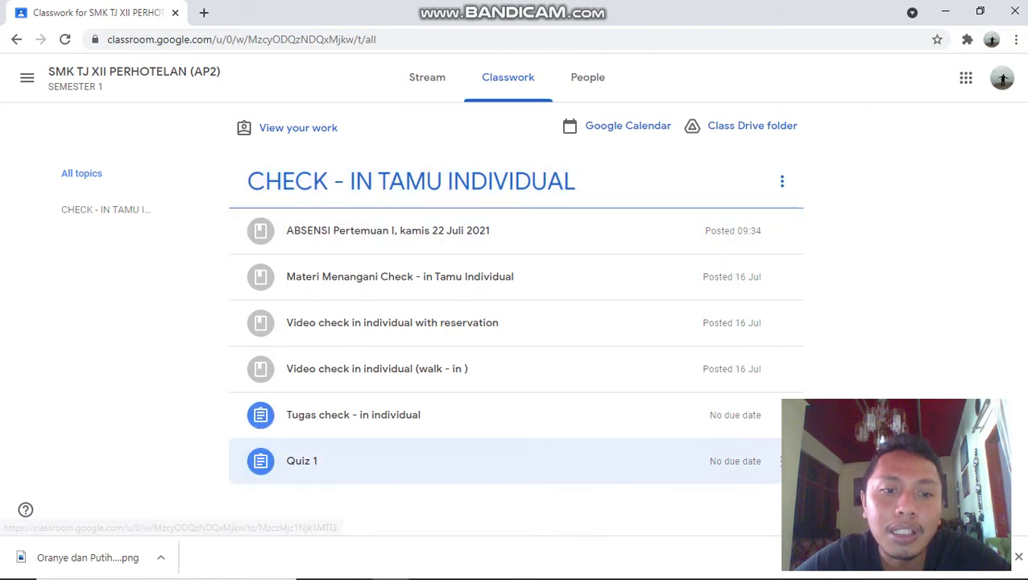
{"action": "left_click", "coordinate": [387, 462]}
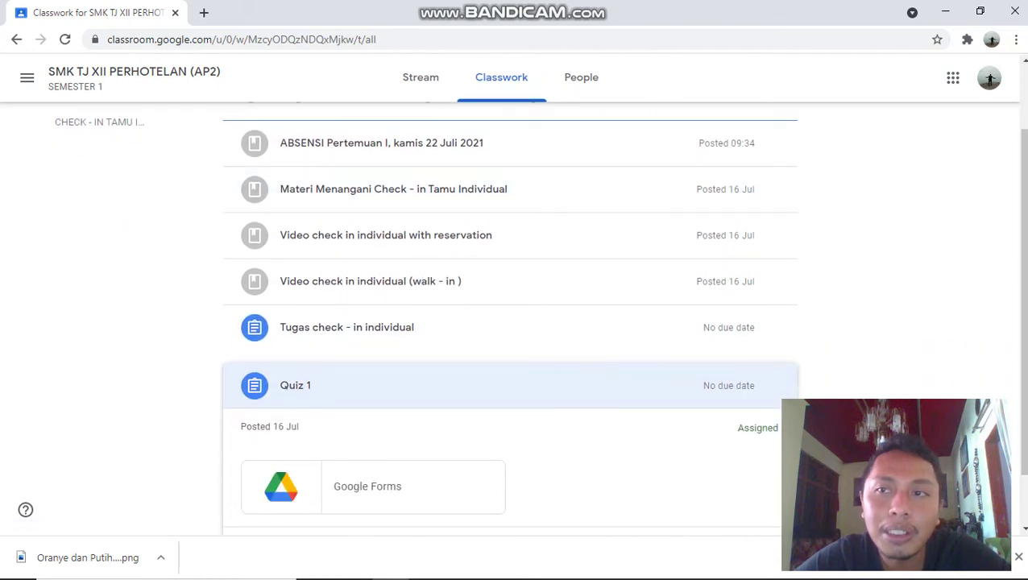
Check which account is signed in and open the Google Forms attachment of Quiz 1.
{"action": "left_click", "coordinate": [989, 78]}
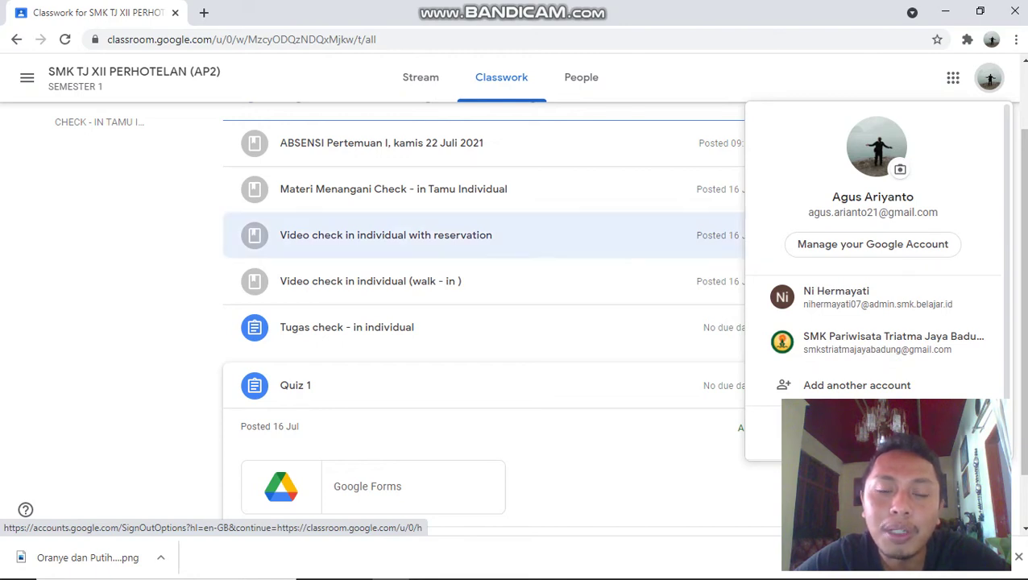
{"action": "left_click", "coordinate": [483, 385]}
{"action": "scroll", "coordinate": [367, 481], "scroll_direction": "down", "scroll_amount": 1}
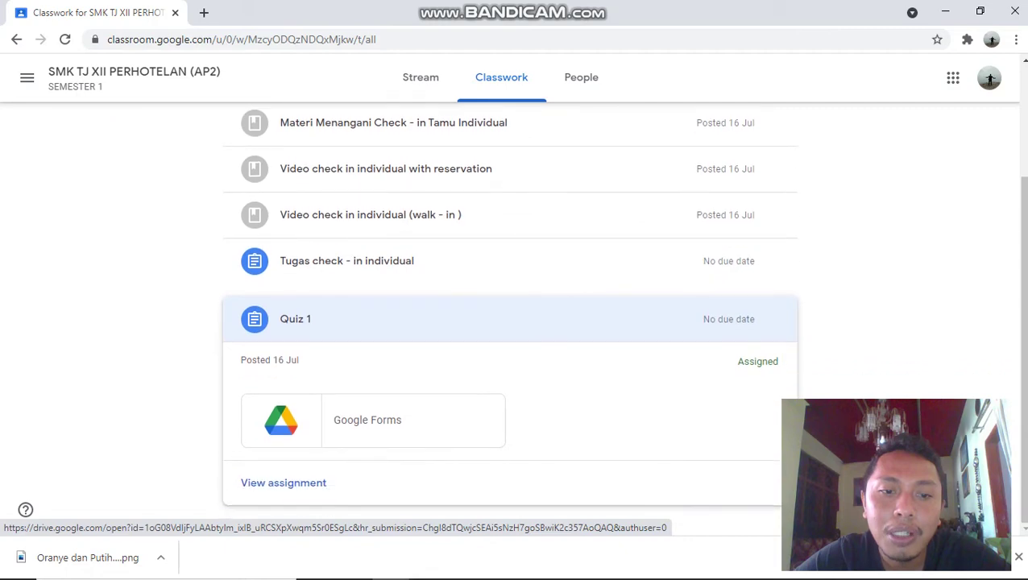
{"action": "left_click", "coordinate": [367, 421]}
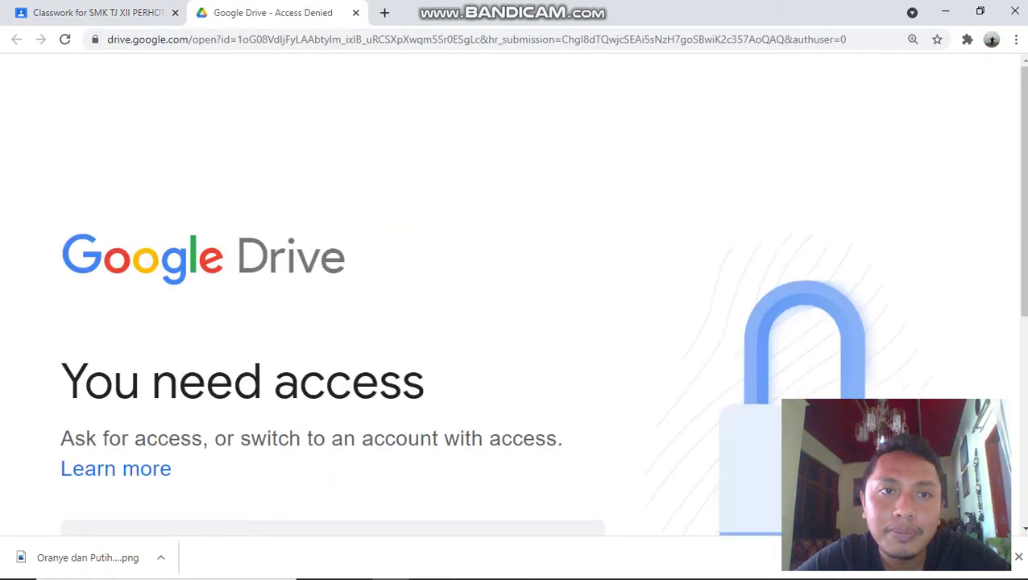
Examine the Google Drive access page shown for the quiz form and close it.
{"action": "scroll", "coordinate": [512, 294], "scroll_direction": "down", "scroll_amount": 4}
{"action": "scroll", "coordinate": [512, 294], "scroll_direction": "up", "scroll_amount": 4}
{"action": "scroll", "coordinate": [512, 294], "scroll_direction": "down", "scroll_amount": 2}
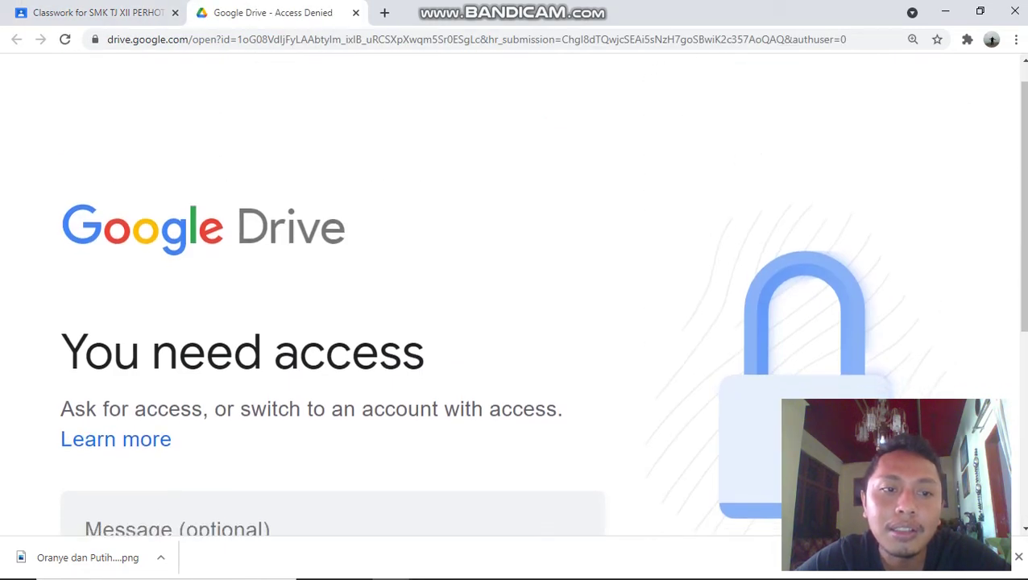
{"action": "scroll", "coordinate": [512, 294], "scroll_direction": "down", "scroll_amount": 2}
{"action": "scroll", "coordinate": [513, 294], "scroll_direction": "up", "scroll_amount": 3}
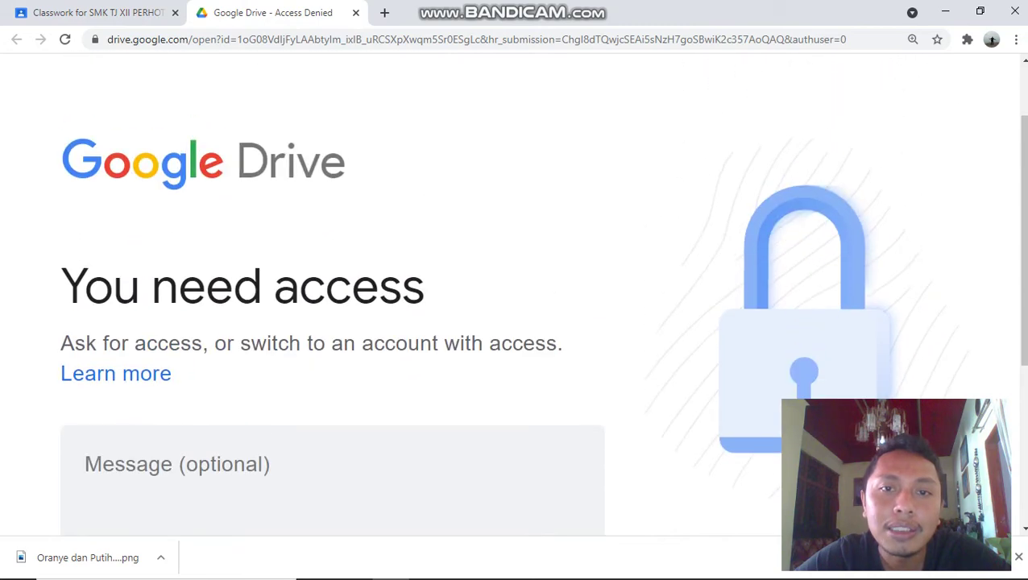
{"action": "scroll", "coordinate": [512, 294], "scroll_direction": "down", "scroll_amount": 3}
{"action": "scroll", "coordinate": [512, 294], "scroll_direction": "up", "scroll_amount": 2}
{"action": "scroll", "coordinate": [513, 294], "scroll_direction": "up", "scroll_amount": 1}
{"action": "scroll", "coordinate": [512, 294], "scroll_direction": "down", "scroll_amount": 2}
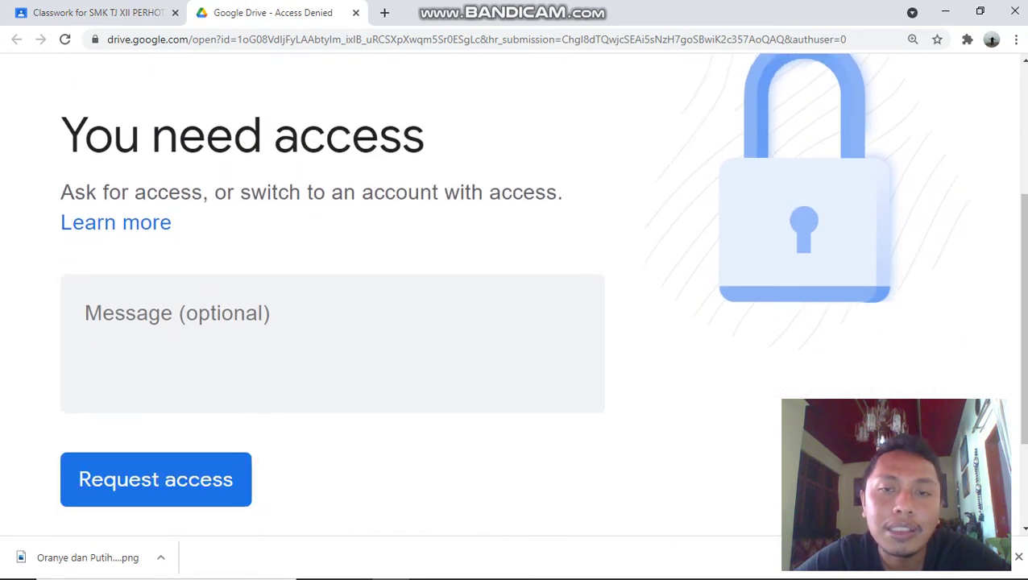
{"action": "scroll", "coordinate": [513, 294], "scroll_direction": "up", "scroll_amount": 3}
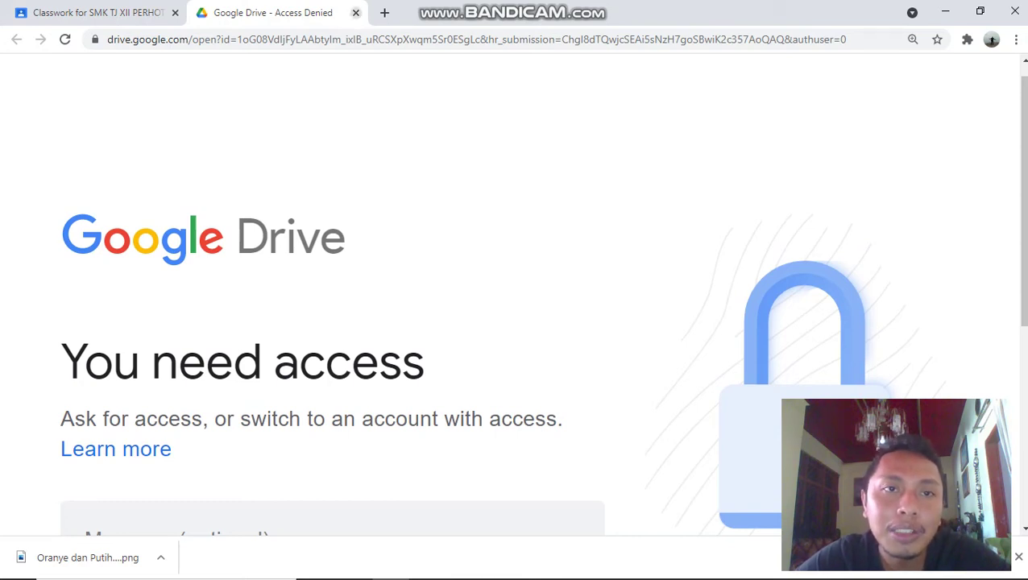
{"action": "scroll", "coordinate": [543, 303], "scroll_direction": "up", "scroll_amount": 1}
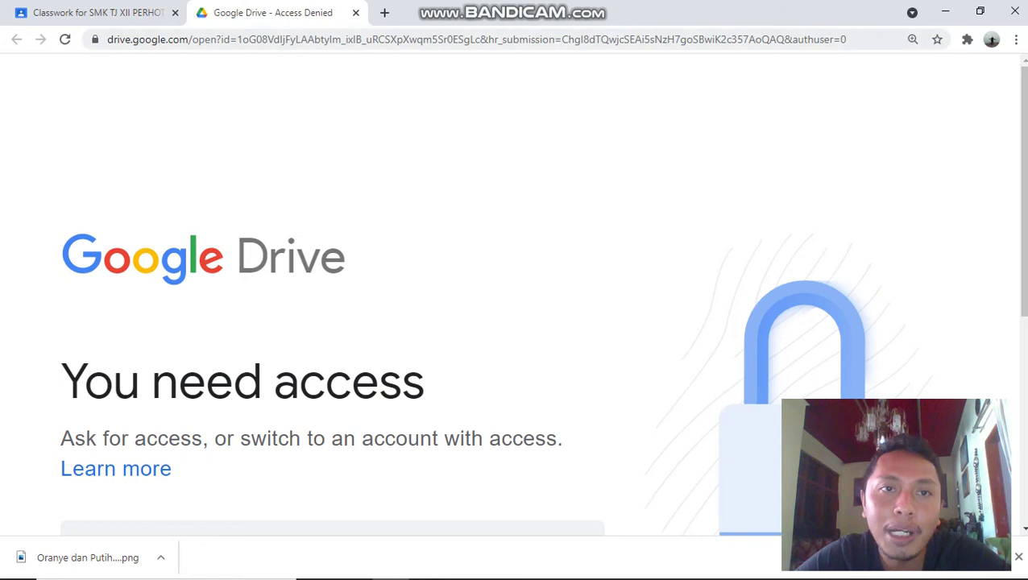
{"action": "left_click", "coordinate": [355, 12]}
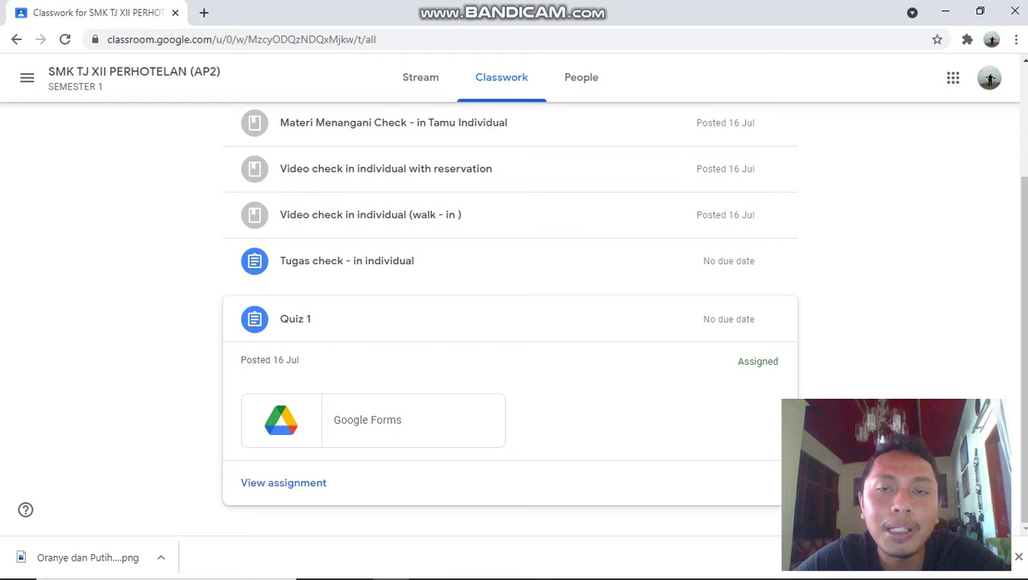
Switch to the teacher's Classroom window and check the SMK TJ XII PERHOTELAN class's people list and the signed-in account.
{"action": "scroll", "coordinate": [510, 258], "scroll_direction": "up", "scroll_amount": 2}
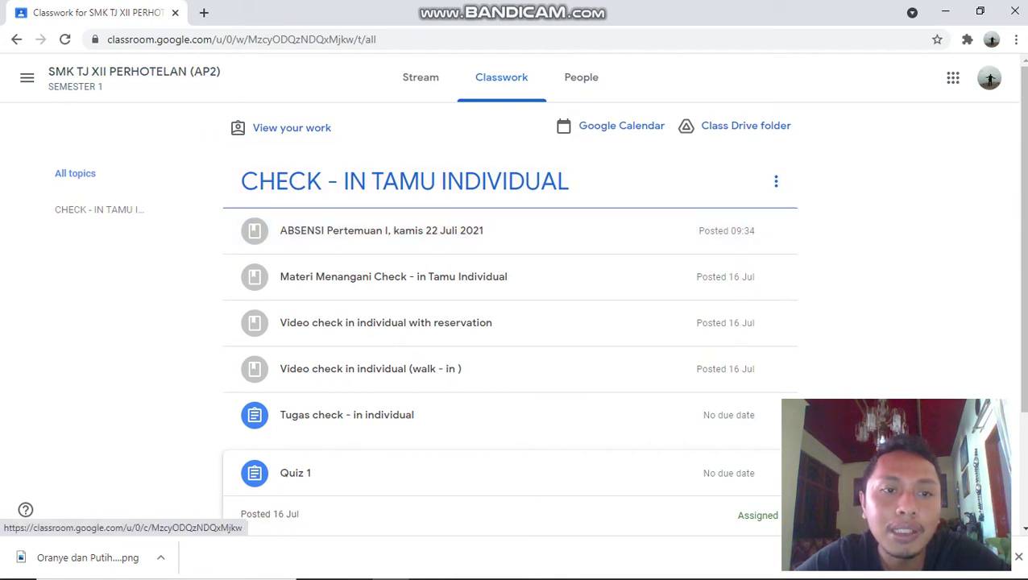
{"action": "mouse_move", "coordinate": [356, 574]}
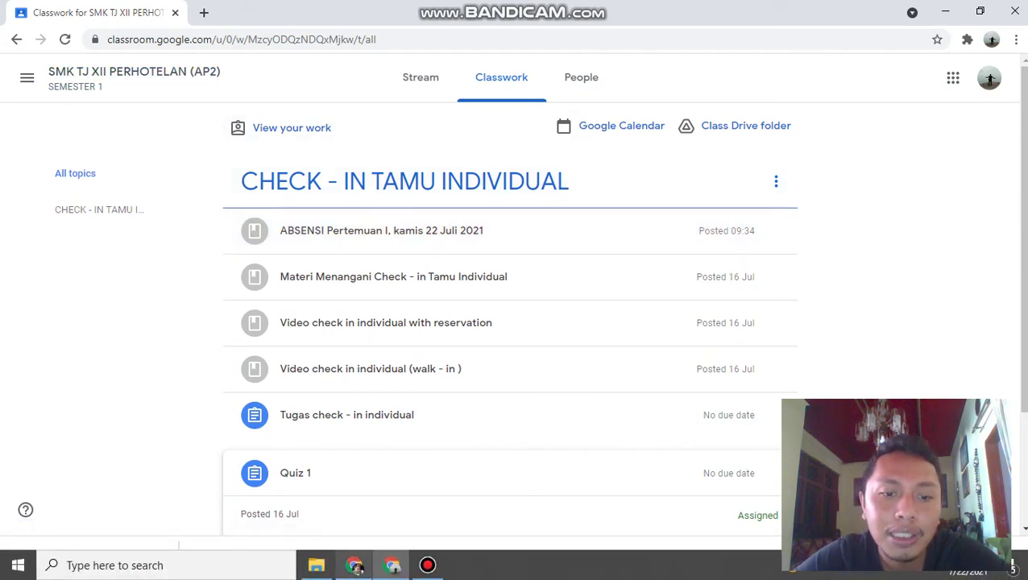
{"action": "left_click", "coordinate": [355, 566]}
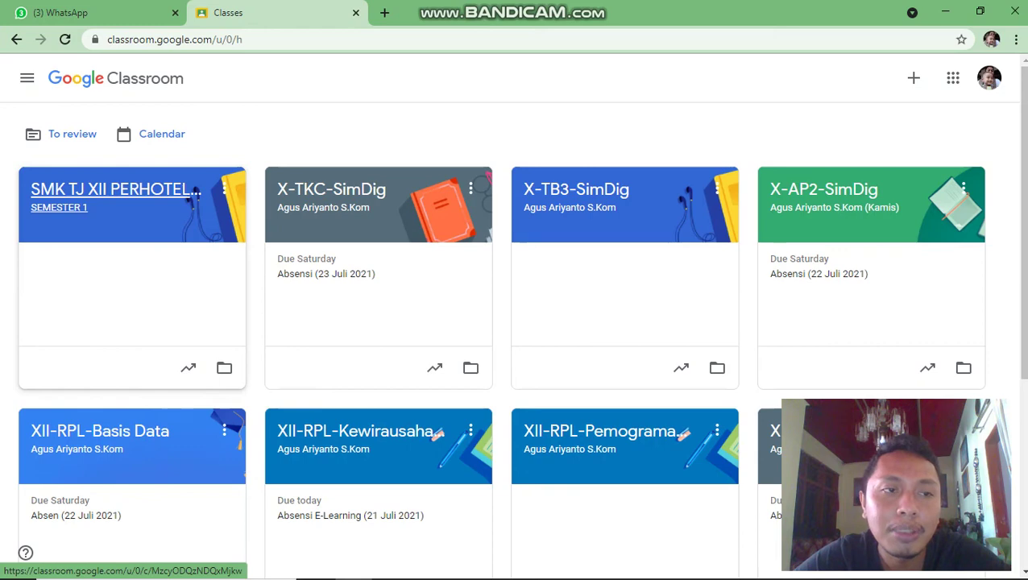
{"action": "left_click", "coordinate": [113, 193]}
{"action": "left_click", "coordinate": [545, 78]}
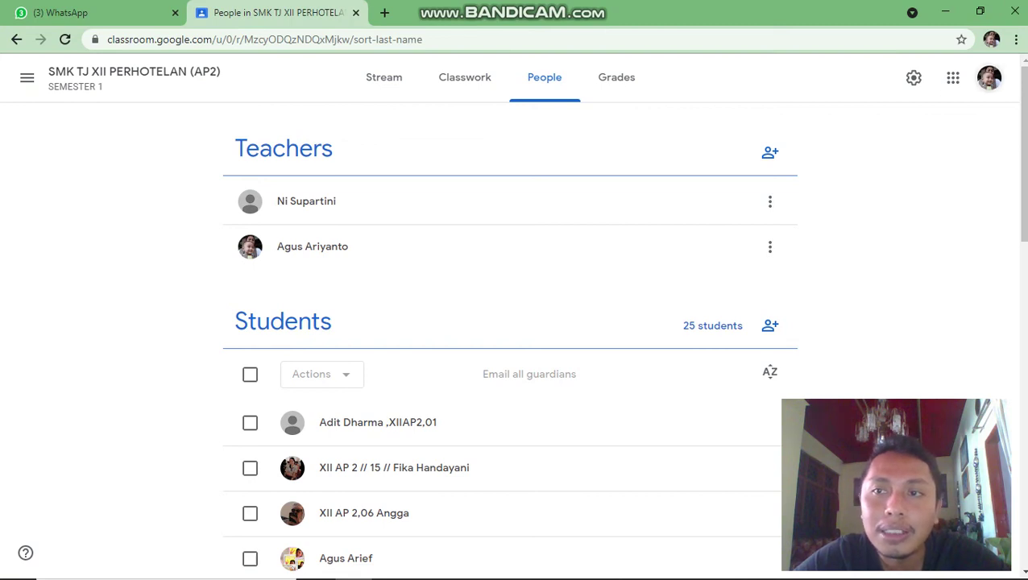
{"action": "left_click", "coordinate": [990, 77]}
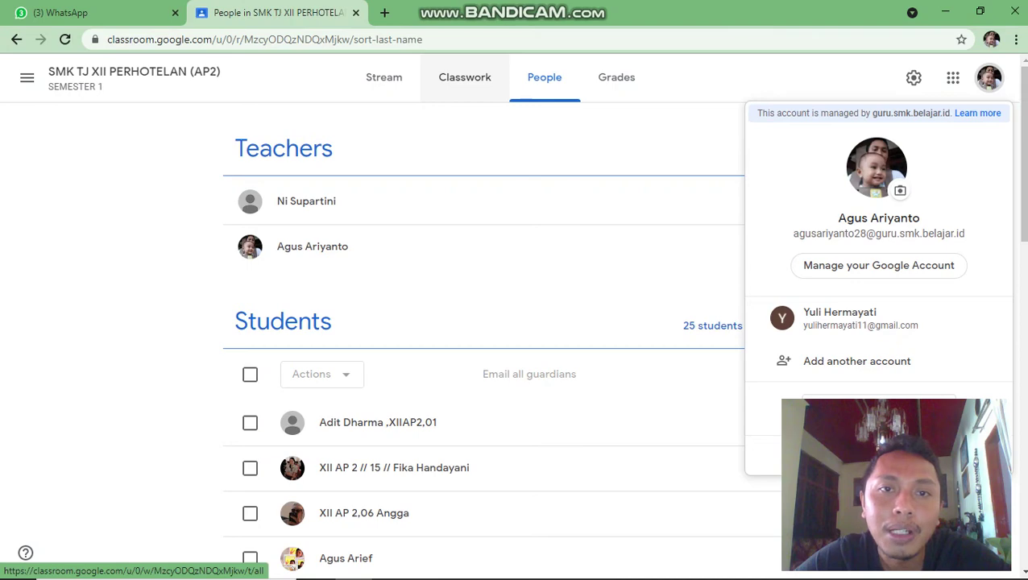
Open the Kuis 1 check in individual form attached to Quiz 1 in the class's classwork.
{"action": "left_click", "coordinate": [465, 78]}
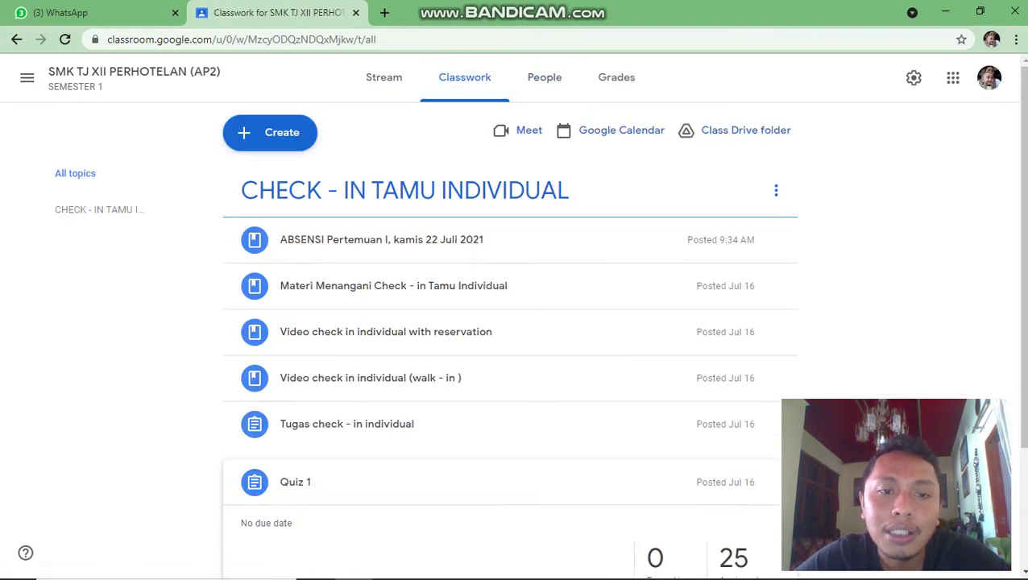
{"action": "scroll", "coordinate": [510, 218], "scroll_direction": "down", "scroll_amount": 3}
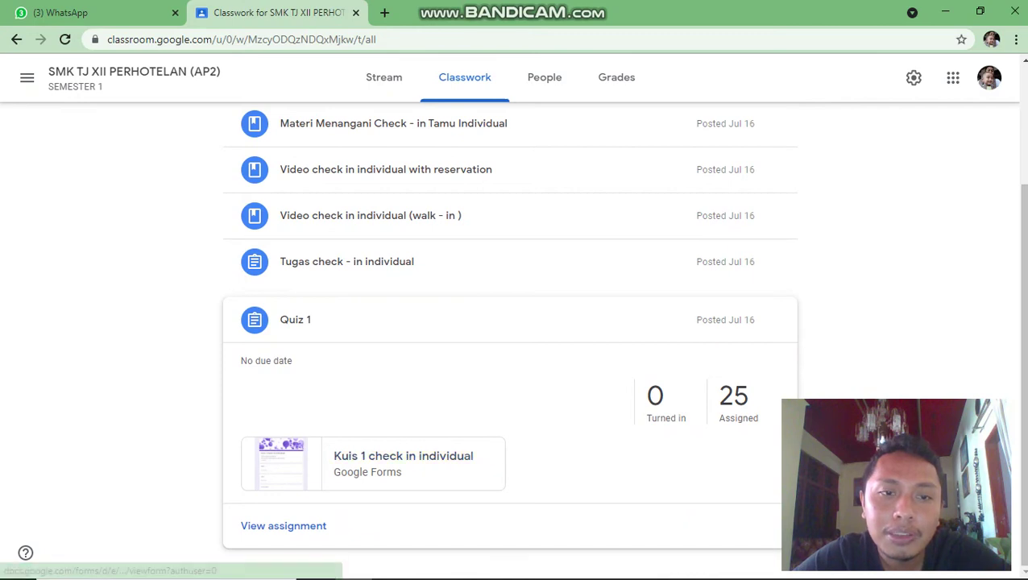
{"action": "scroll", "coordinate": [283, 525], "scroll_direction": "up", "scroll_amount": 2}
{"action": "scroll", "coordinate": [510, 217], "scroll_direction": "down", "scroll_amount": 2}
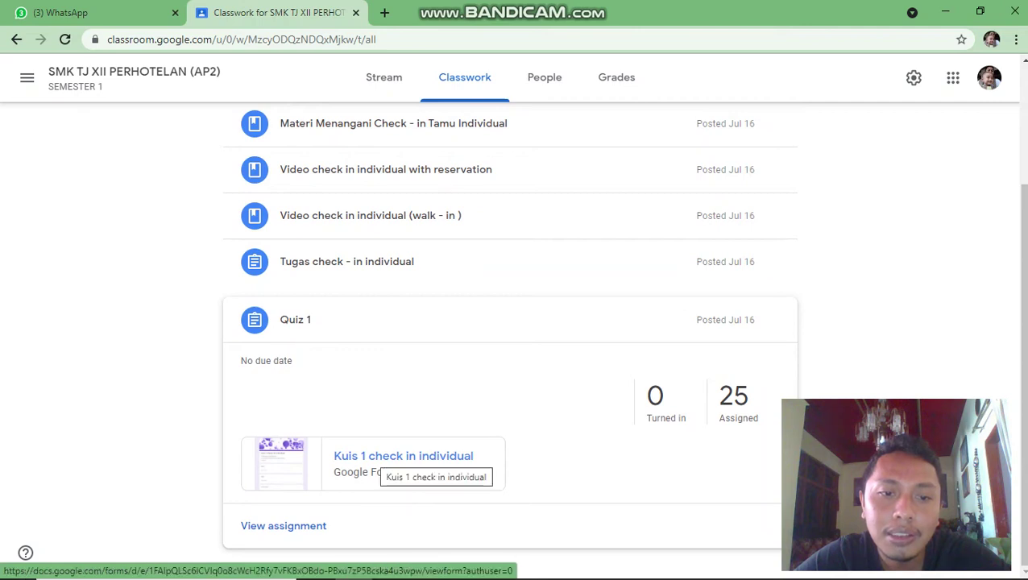
{"action": "left_click", "coordinate": [387, 458]}
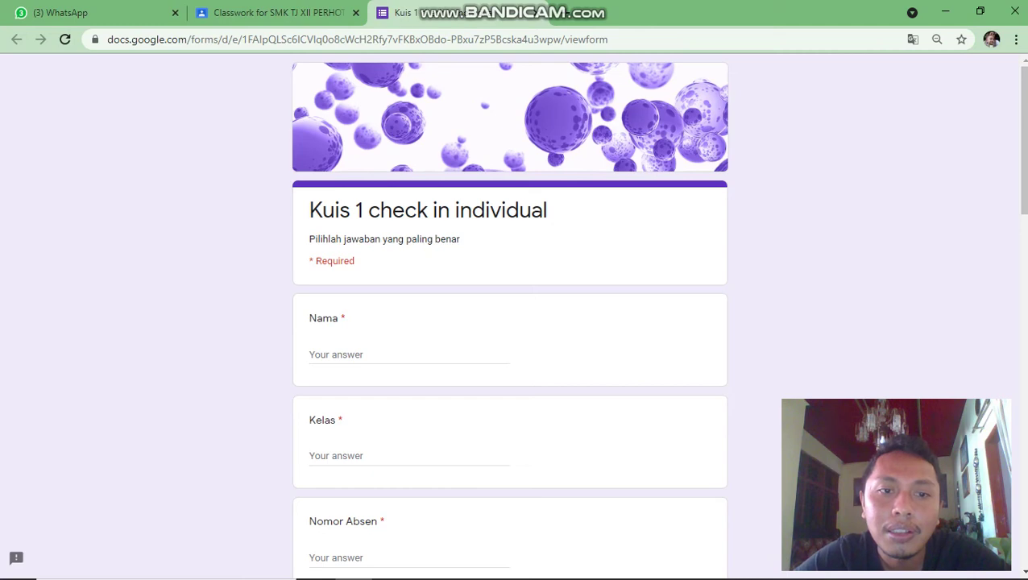
Look over the fields of the Kuis 1 check in individual form and open the form for editing.
{"action": "scroll", "coordinate": [509, 323], "scroll_direction": "down", "scroll_amount": 10}
{"action": "scroll", "coordinate": [509, 322], "scroll_direction": "up", "scroll_amount": 10}
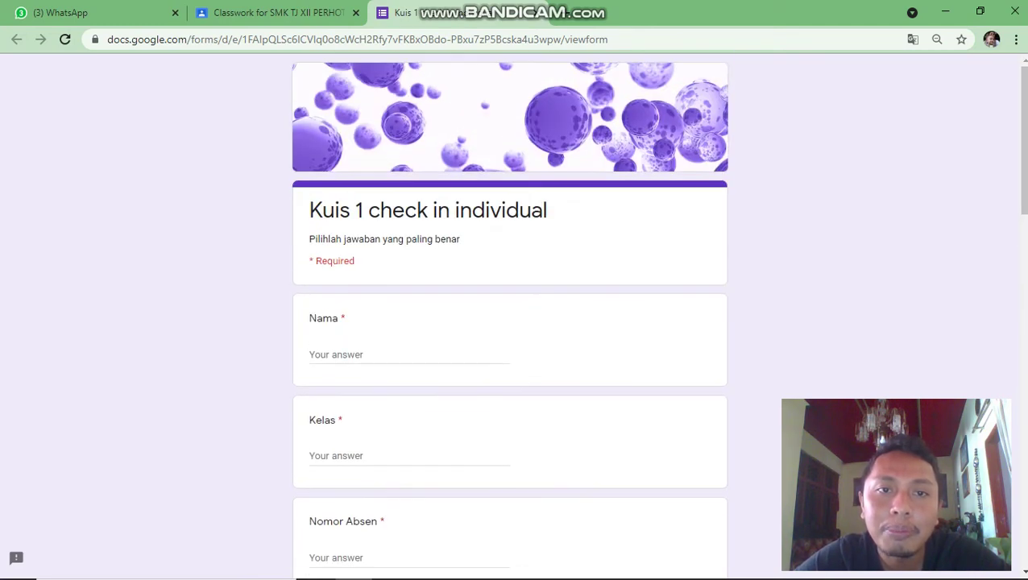
{"action": "scroll", "coordinate": [509, 323], "scroll_direction": "down", "scroll_amount": 2}
{"action": "scroll", "coordinate": [509, 322], "scroll_direction": "up", "scroll_amount": 2}
{"action": "scroll", "coordinate": [510, 322], "scroll_direction": "down", "scroll_amount": 2}
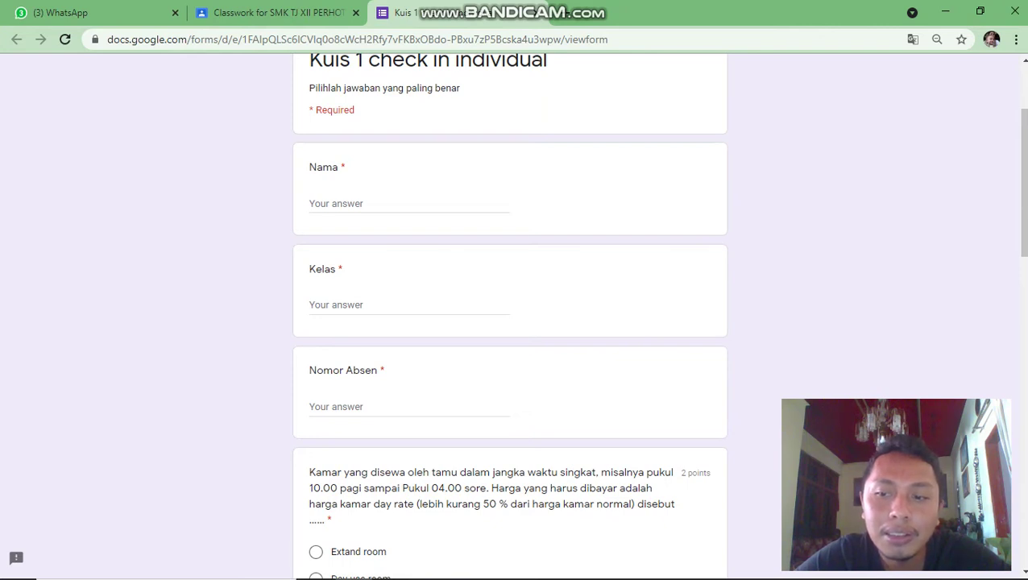
{"action": "left_click", "coordinate": [985, 541]}
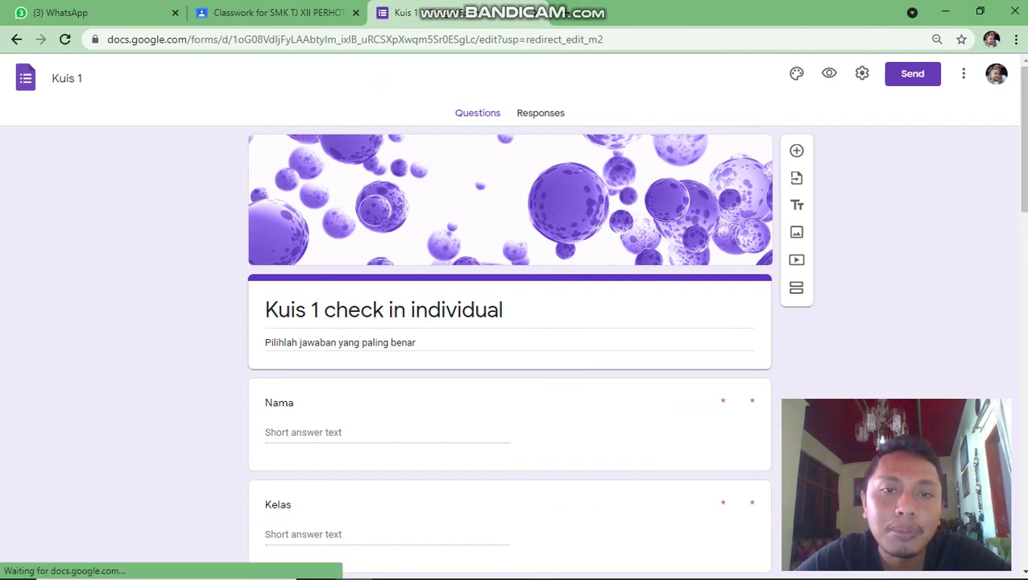
Examine the quiz form's questions and its response summary in the form editor.
{"action": "scroll", "coordinate": [510, 346], "scroll_direction": "down", "scroll_amount": 6}
{"action": "scroll", "coordinate": [509, 347], "scroll_direction": "up", "scroll_amount": 7}
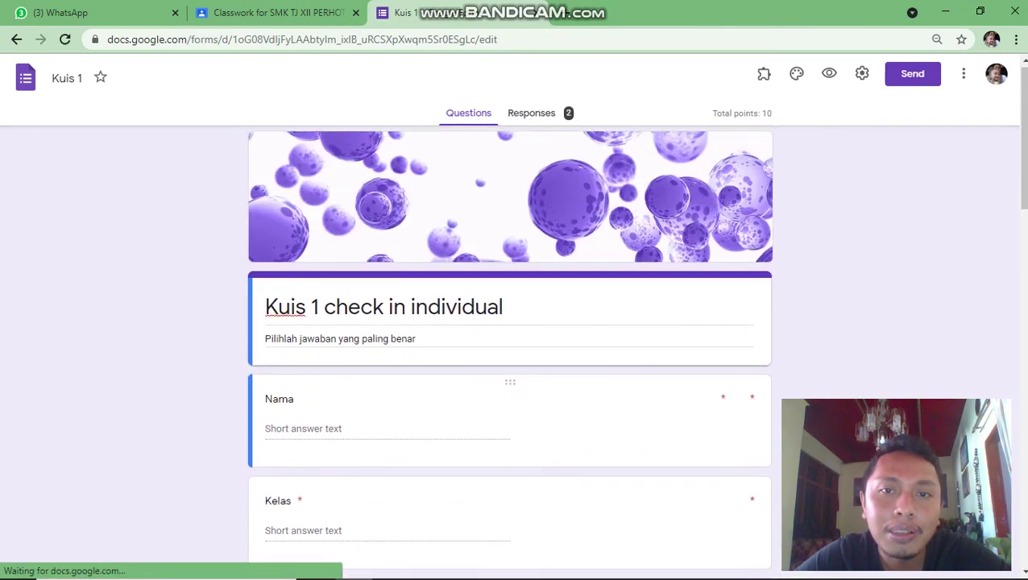
{"action": "scroll", "coordinate": [509, 346], "scroll_direction": "down", "scroll_amount": 5}
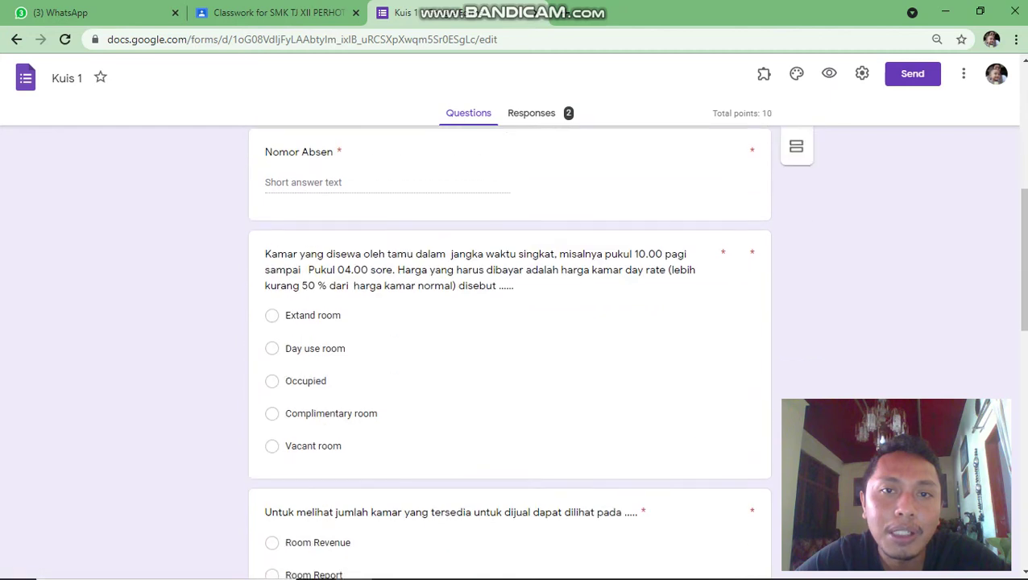
{"action": "left_click", "coordinate": [531, 113]}
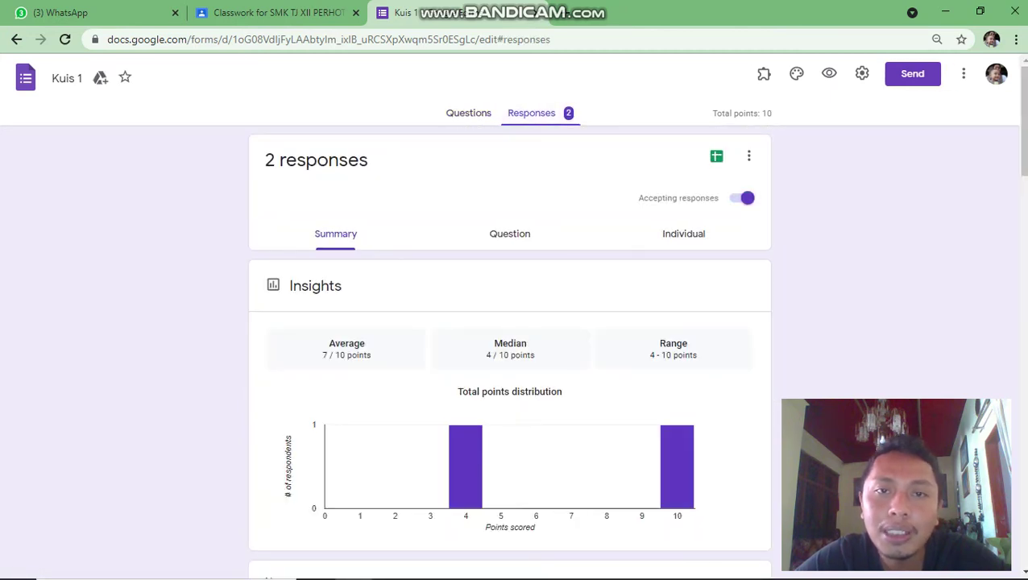
{"action": "left_click", "coordinate": [468, 113]}
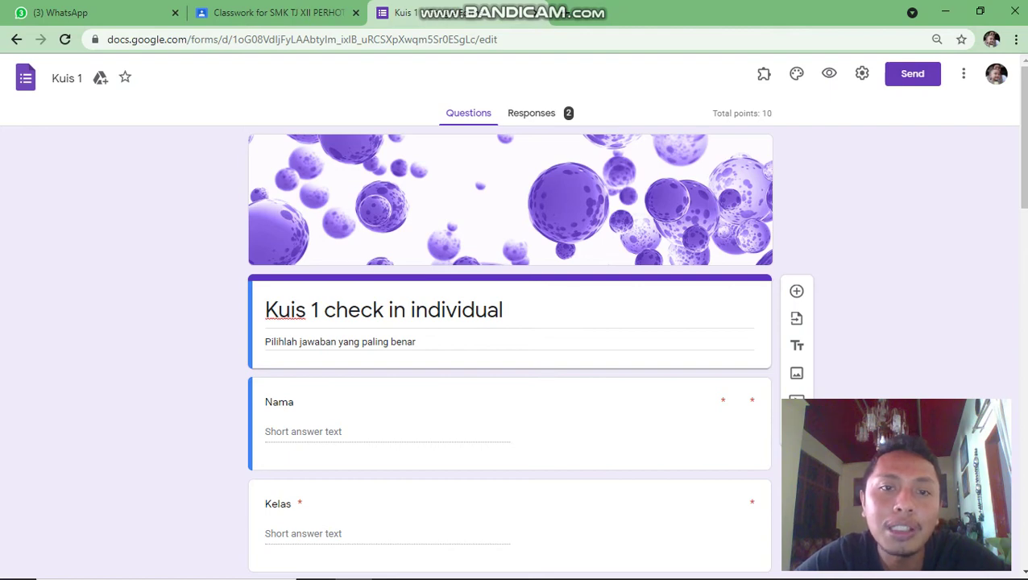
{"action": "scroll", "coordinate": [510, 363], "scroll_direction": "down", "scroll_amount": 3}
{"action": "scroll", "coordinate": [510, 363], "scroll_direction": "up", "scroll_amount": 2}
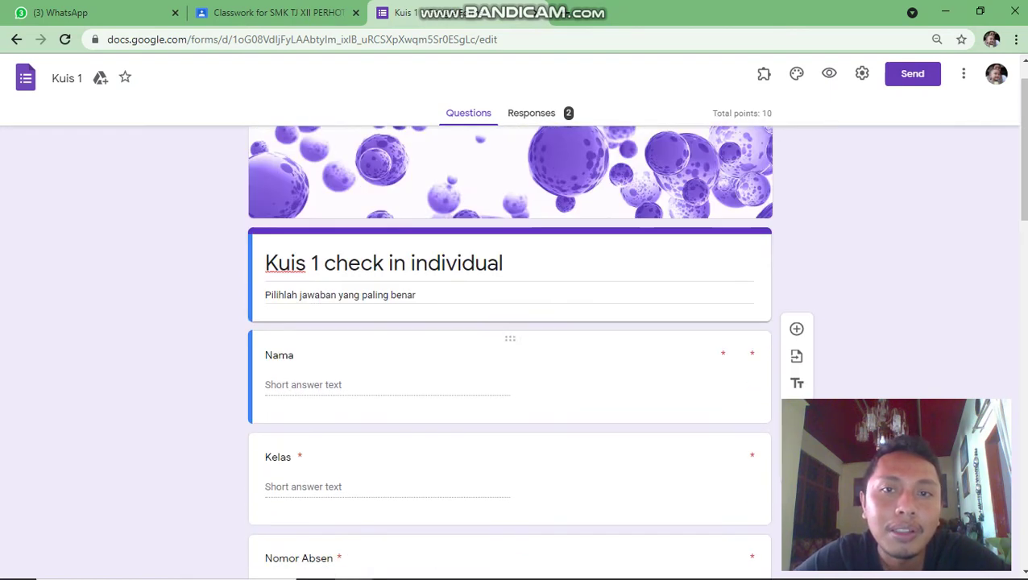
{"action": "scroll", "coordinate": [510, 322], "scroll_direction": "up", "scroll_amount": 1}
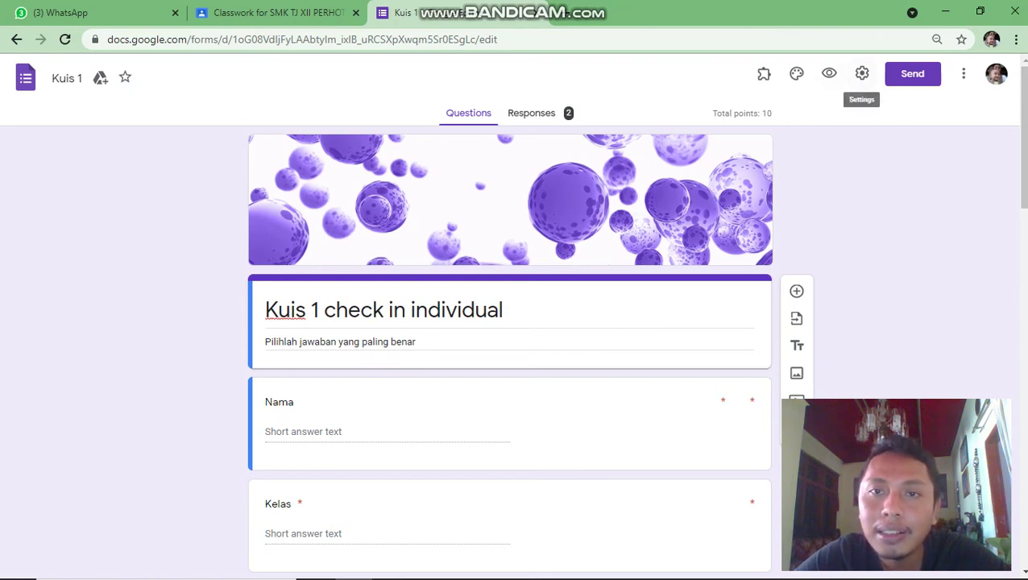
Turn off the restriction to users in Kementerian Pendidikan dan Kebudayaan Indonesia (SMK) and its trusted organizations, and save the form settings.
{"action": "left_click", "coordinate": [862, 73]}
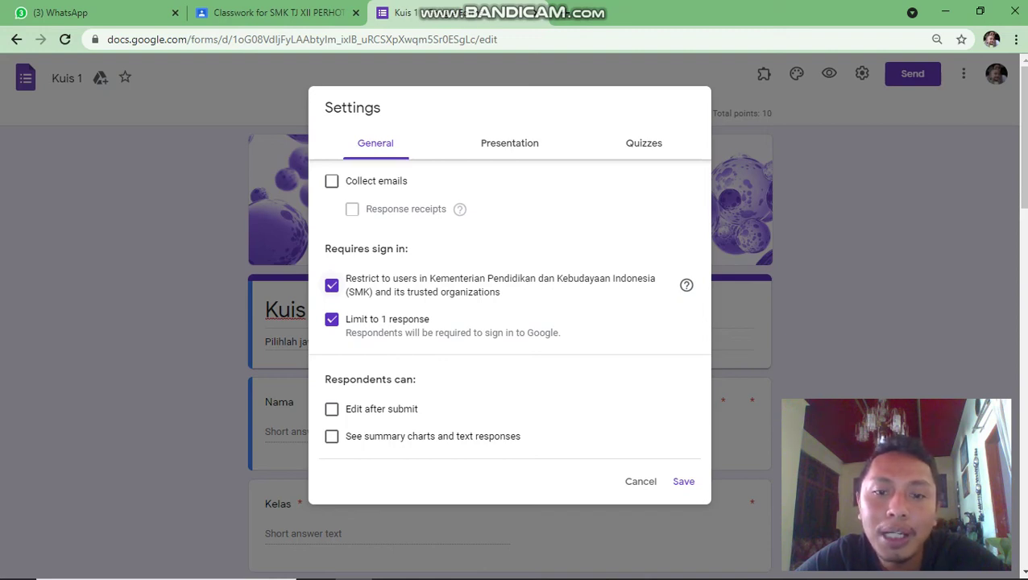
{"action": "left_click", "coordinate": [331, 286]}
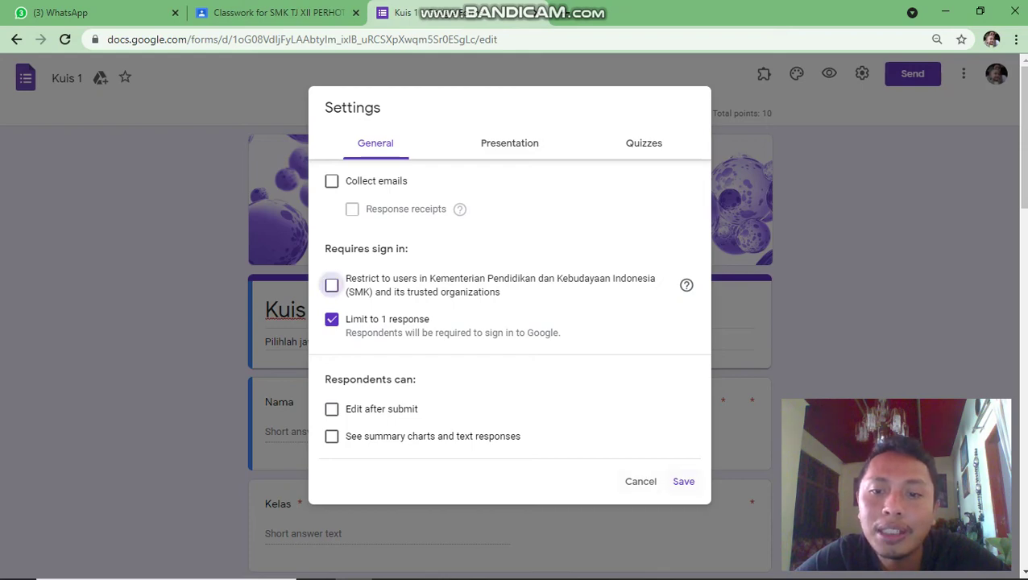
{"action": "left_click", "coordinate": [683, 480]}
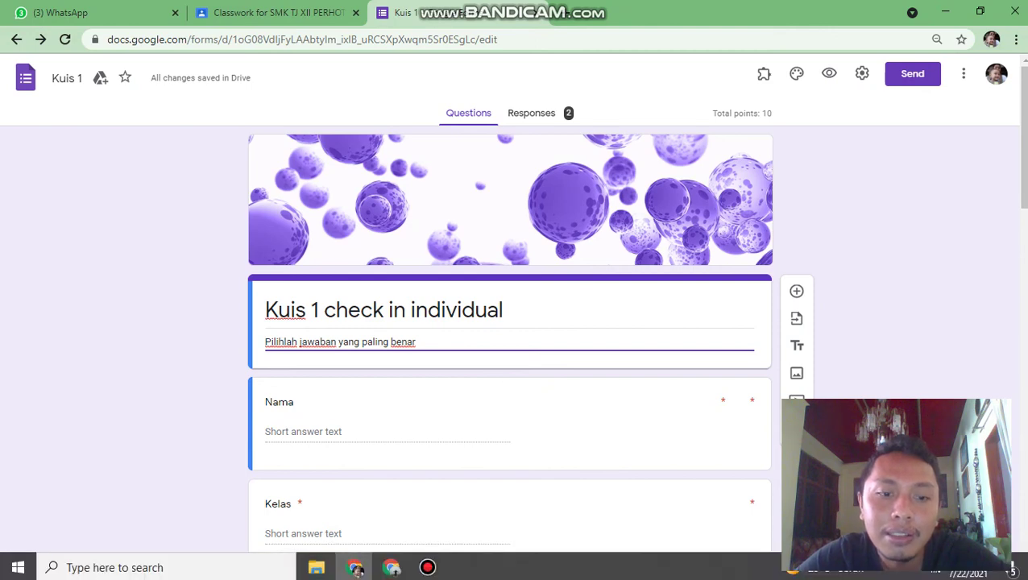
Switch to the student account's Chrome window, reload the class's Classwork page and expand the Quiz 1 assignment.
{"action": "left_click", "coordinate": [391, 567]}
{"action": "scroll", "coordinate": [509, 323], "scroll_direction": "down", "scroll_amount": 2}
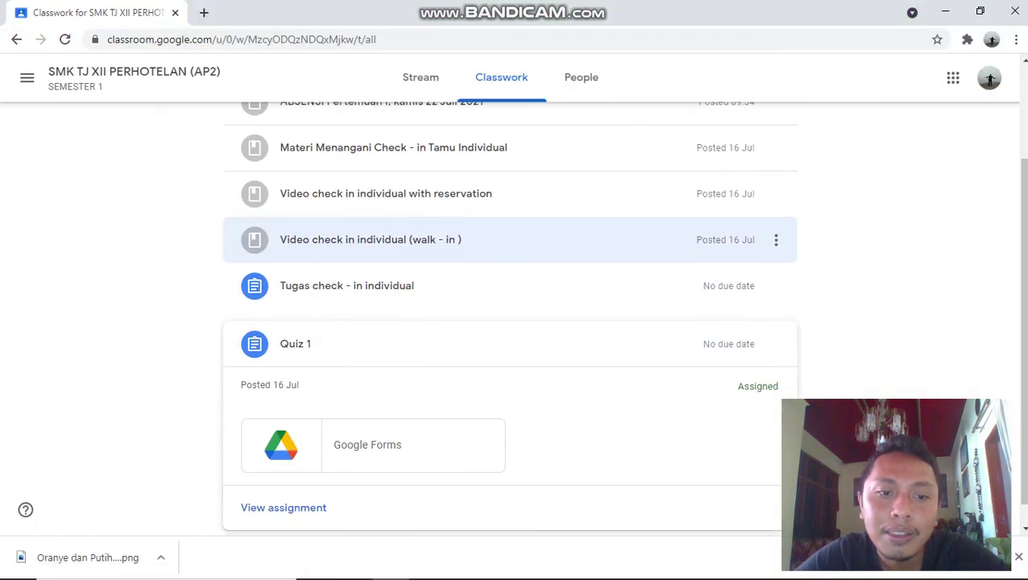
{"action": "scroll", "coordinate": [509, 322], "scroll_direction": "down", "scroll_amount": 1}
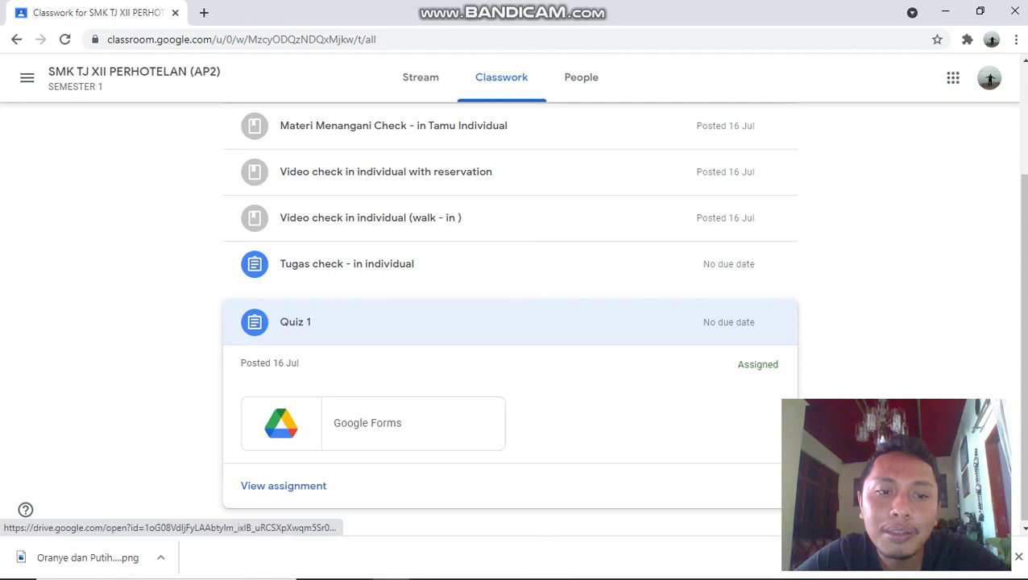
{"action": "scroll", "coordinate": [509, 322], "scroll_direction": "down", "scroll_amount": 1}
{"action": "left_click", "coordinate": [64, 39]}
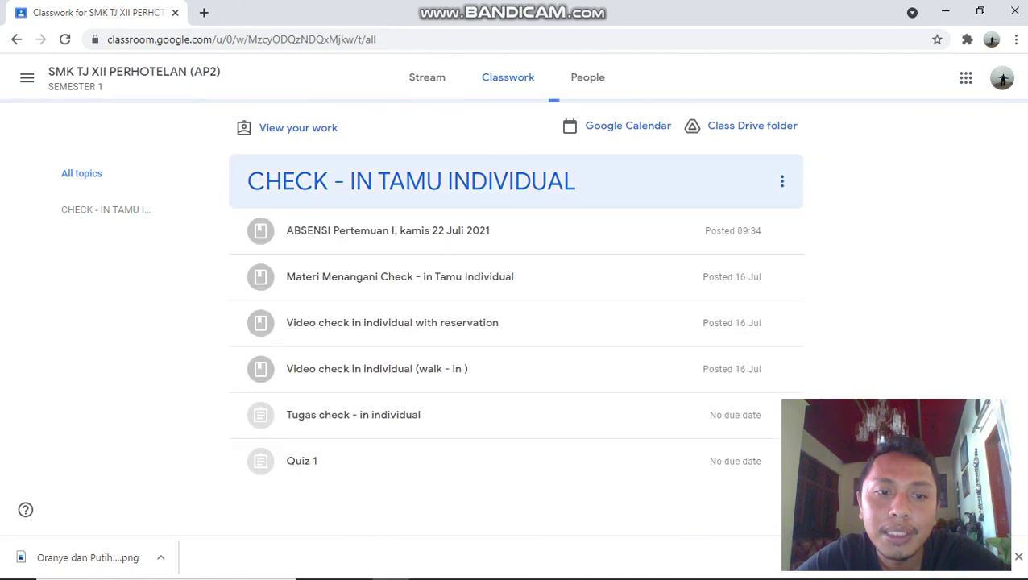
{"action": "left_click", "coordinate": [301, 461]}
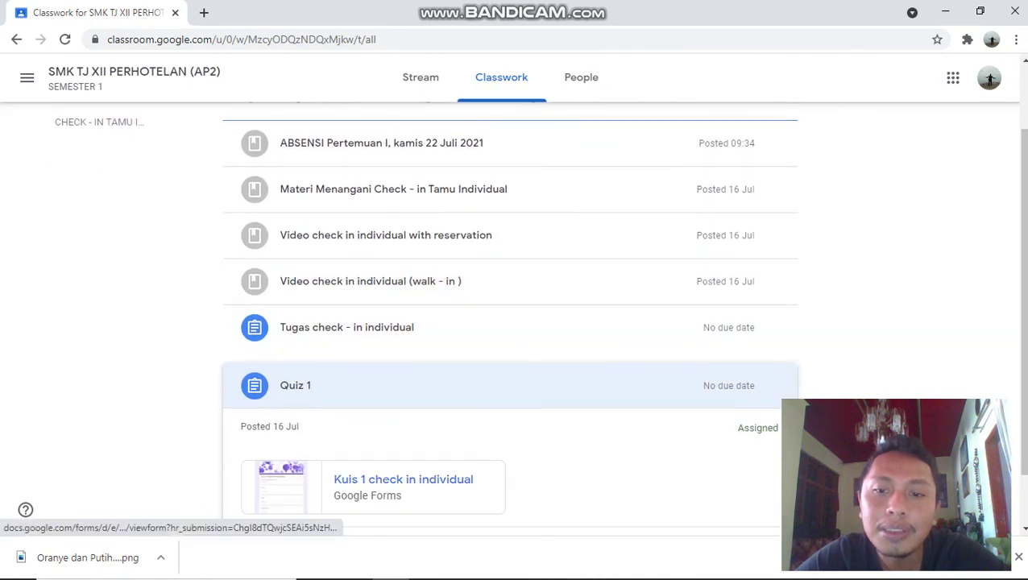
Open the Kuis 1 check in individual form attached to Quiz 1 as the student and look over its questions.
{"action": "left_click", "coordinate": [419, 484]}
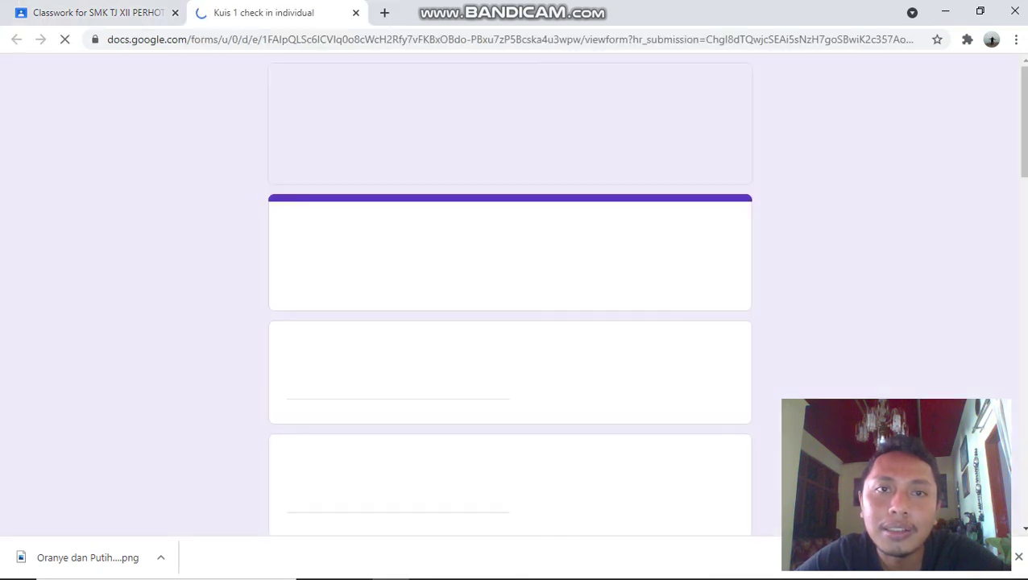
{"action": "scroll", "coordinate": [509, 306], "scroll_direction": "down", "scroll_amount": 3}
{"action": "scroll", "coordinate": [510, 307], "scroll_direction": "down", "scroll_amount": 20}
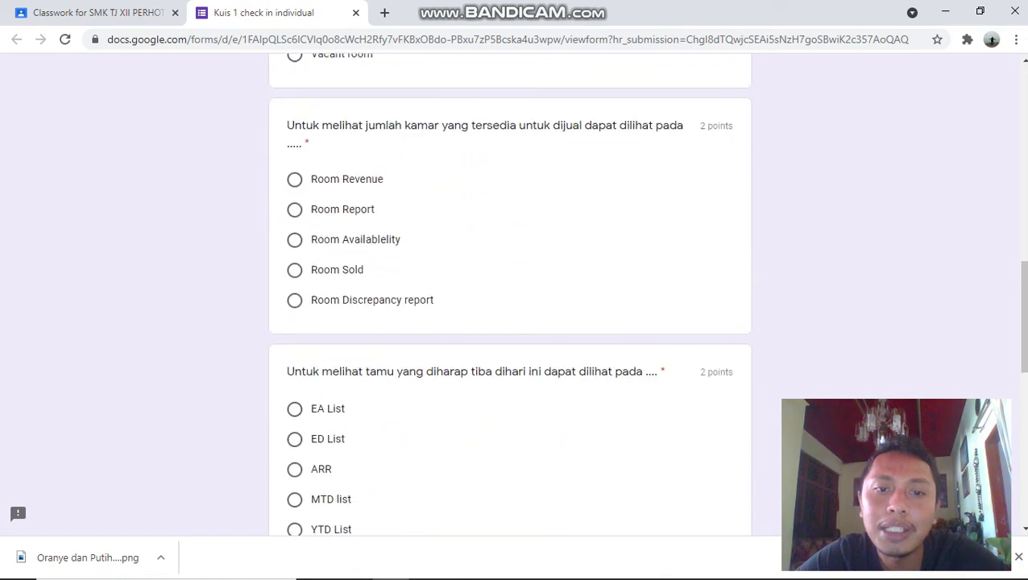
{"action": "scroll", "coordinate": [509, 307], "scroll_direction": "up", "scroll_amount": 5}
{"action": "scroll", "coordinate": [510, 306], "scroll_direction": "up", "scroll_amount": 10}
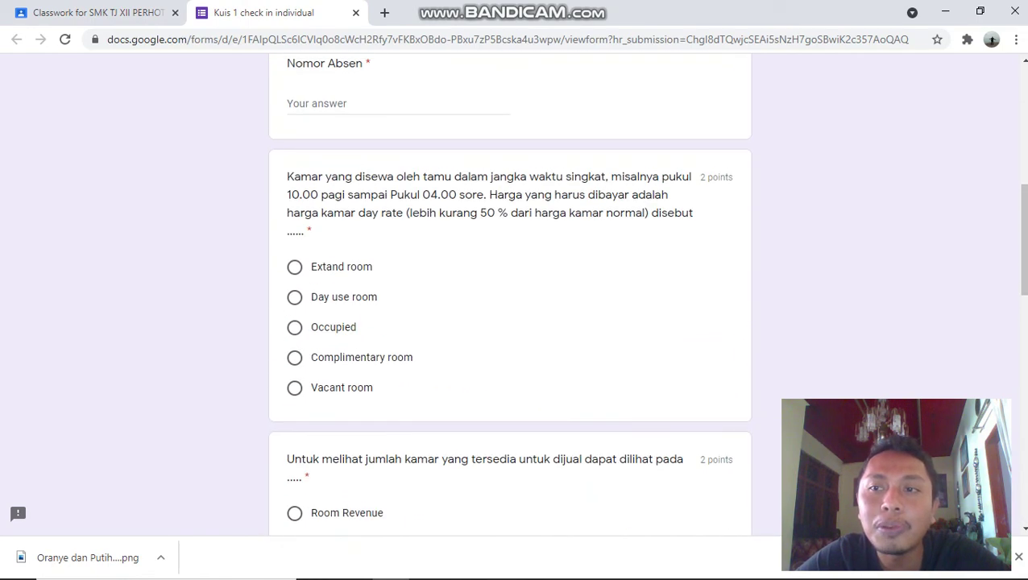